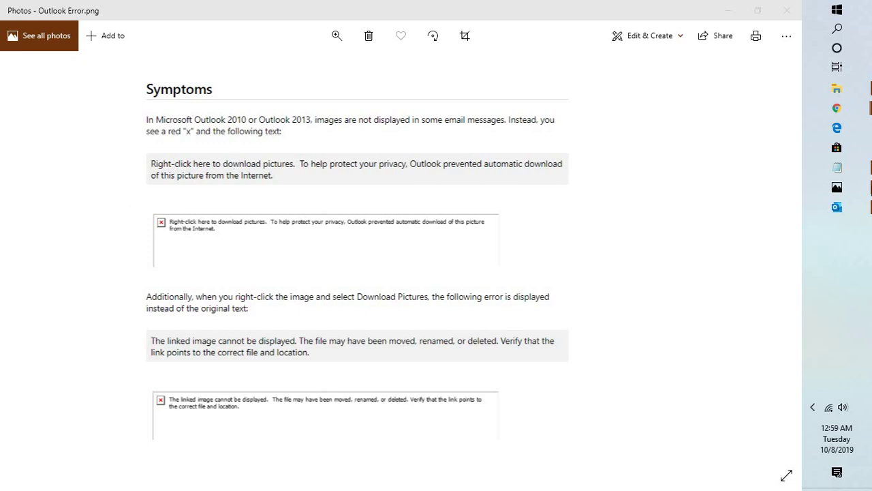
Switch from the Photos screenshot to the Outlook inbox.
{"action": "mouse_move", "coordinate": [837, 206]}
{"action": "left_click", "coordinate": [852, 206]}
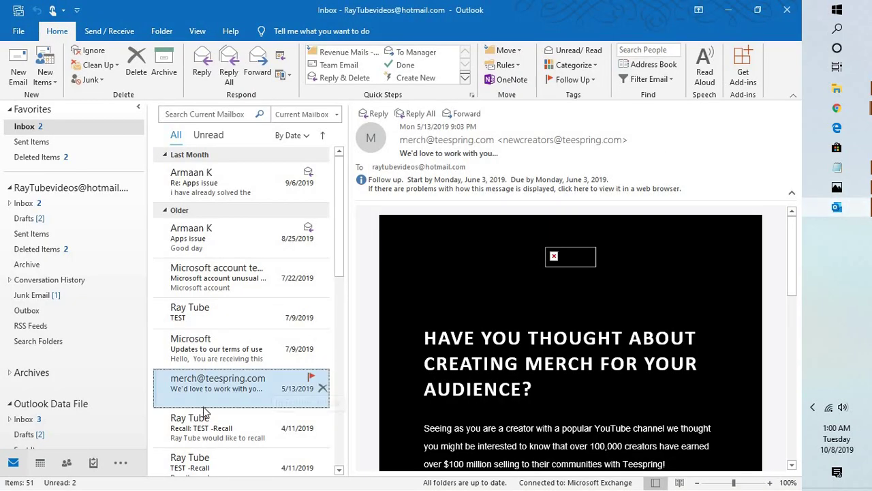
Open the Microsoft 'Updates to our terms of use' email, whose linked image fails to display.
{"action": "left_click", "coordinate": [262, 364]}
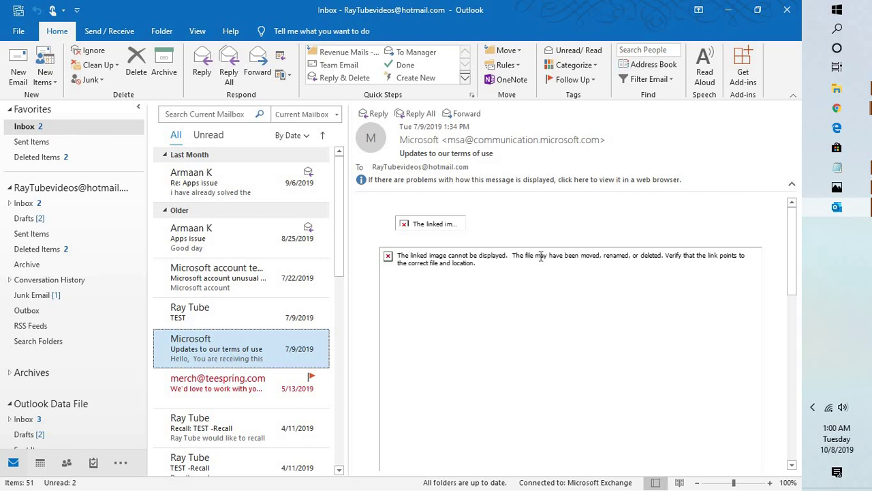
Close Outlook with Alt+Space, C and show the desktop.
{"action": "key", "text": "alt+space"}
{"action": "key", "text": "c"}
{"action": "key", "text": "super+d"}
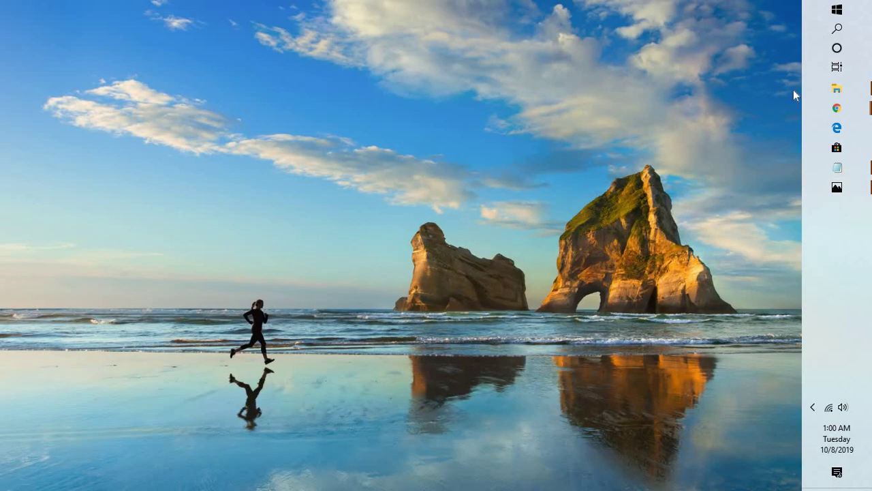
Launch the Run dialog from Windows Search and run regedit.
{"action": "left_click", "coordinate": [848, 40]}
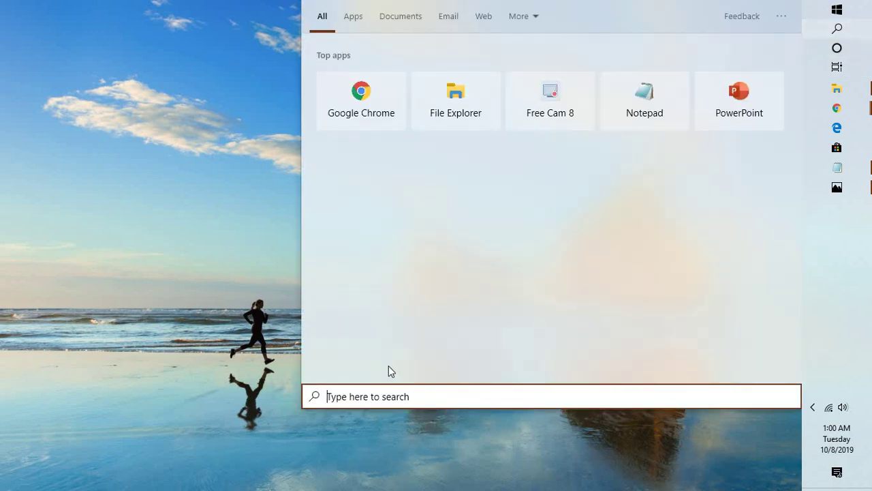
{"action": "type", "text": "run"}
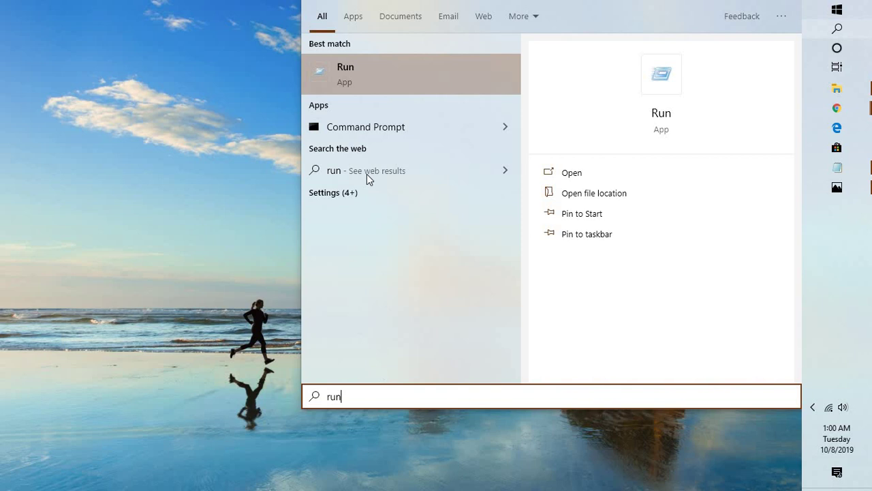
{"action": "left_click", "coordinate": [391, 86]}
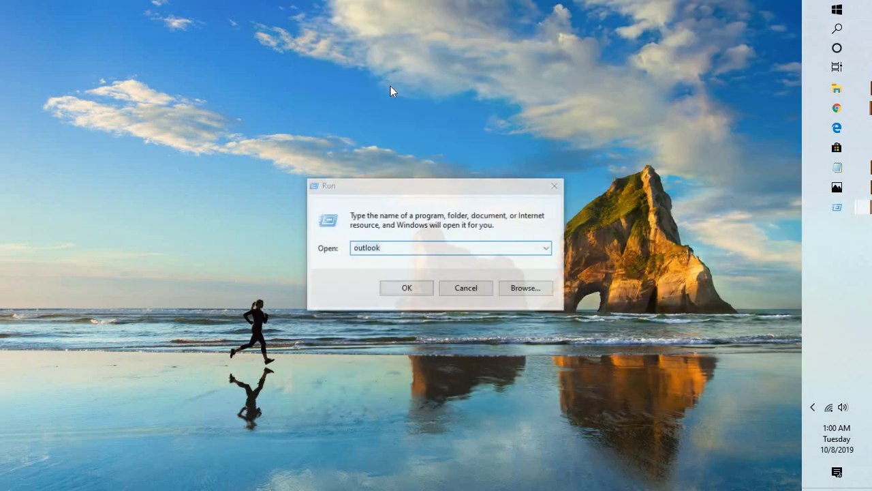
{"action": "type", "text": "reg"}
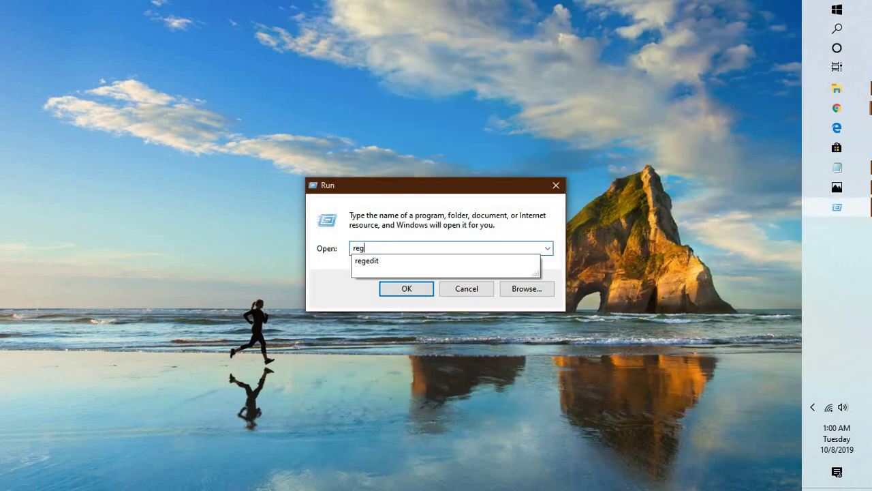
{"action": "type", "text": "edit"}
{"action": "key", "text": "Return"}
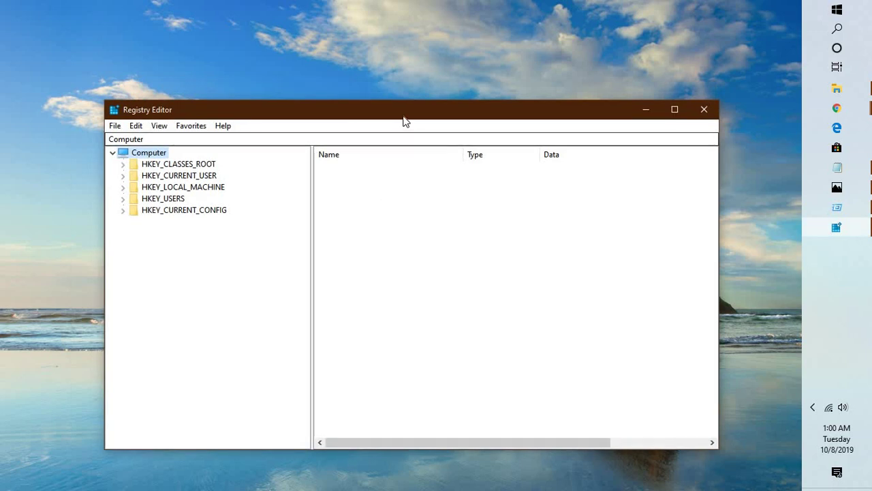
Maximize the Registry Editor window to fill the screen.
{"action": "double_click", "coordinate": [405, 121]}
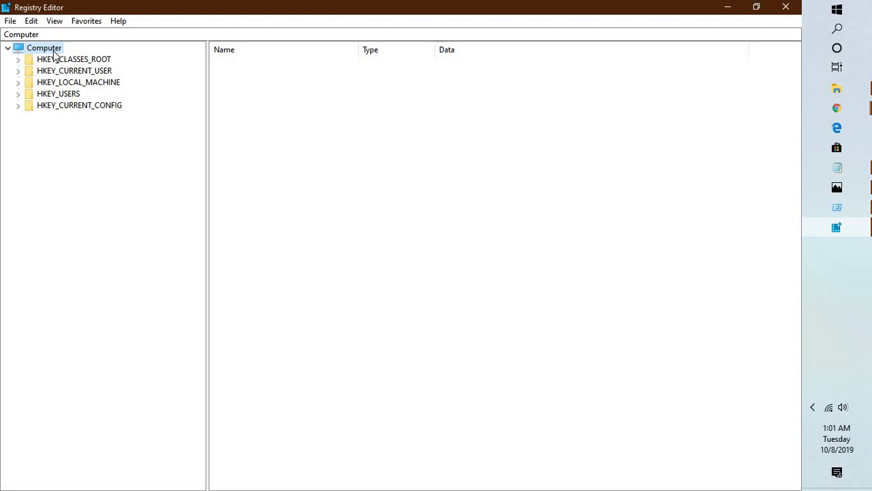
Expand HKEY_CURRENT_USER, Software and Microsoft in the key tree to reach Office.
{"action": "key", "text": "Down"}
{"action": "key", "text": "Down"}
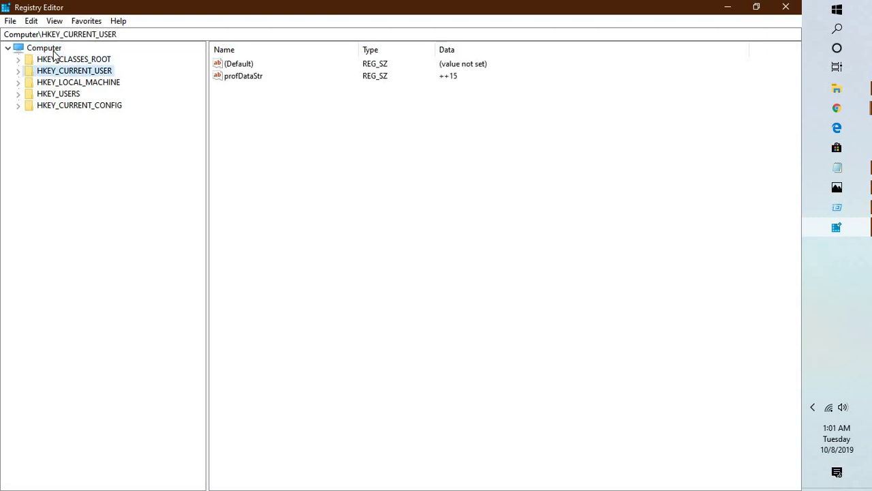
{"action": "key", "text": "Right"}
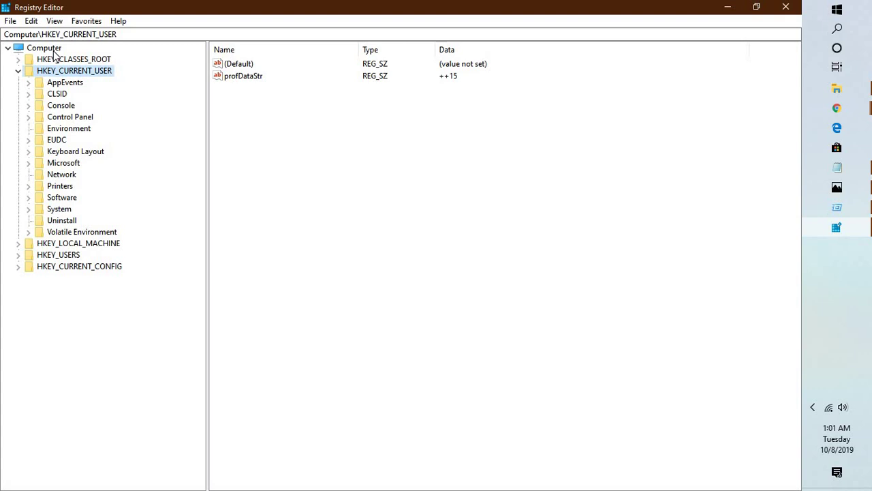
{"action": "key", "text": "Down"}
{"action": "key", "text": "Down"}
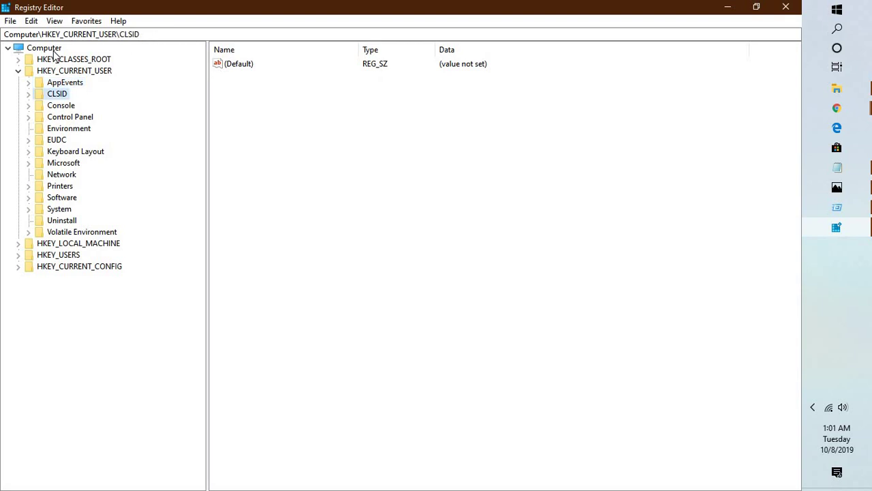
{"action": "key", "text": "s"}
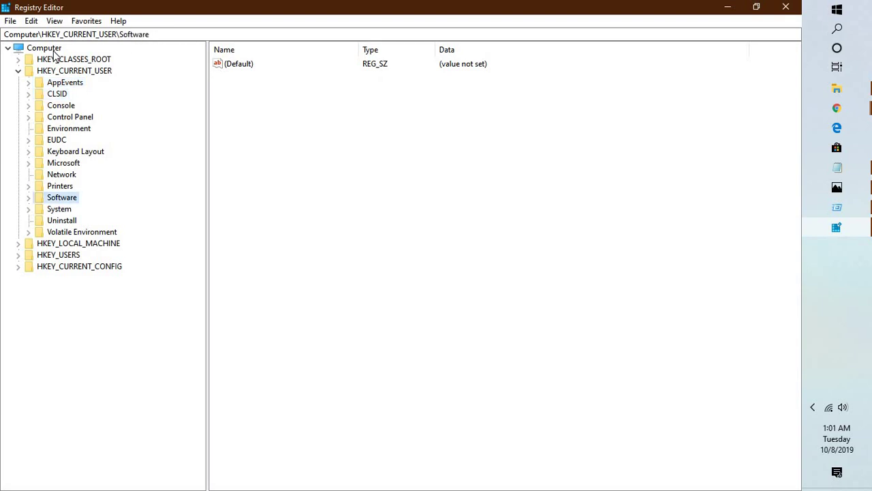
{"action": "key", "text": "Right"}
{"action": "key", "text": "Right"}
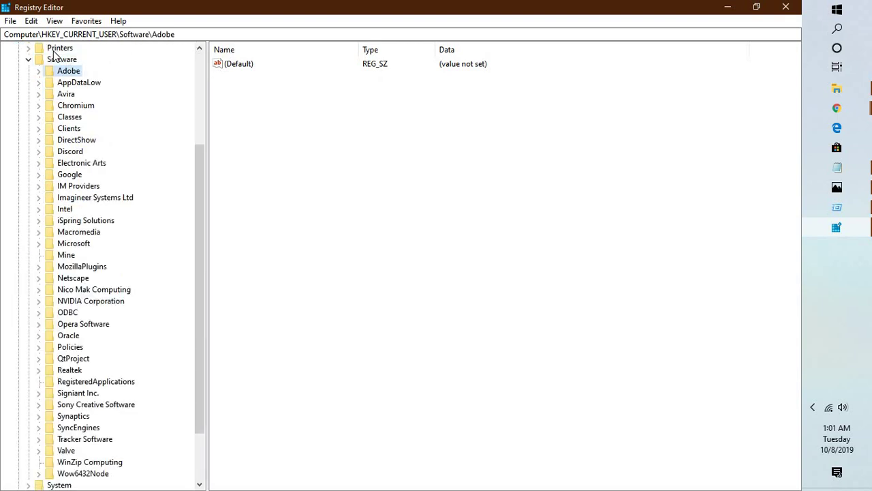
{"action": "type", "text": "mi"}
{"action": "key", "text": "Right"}
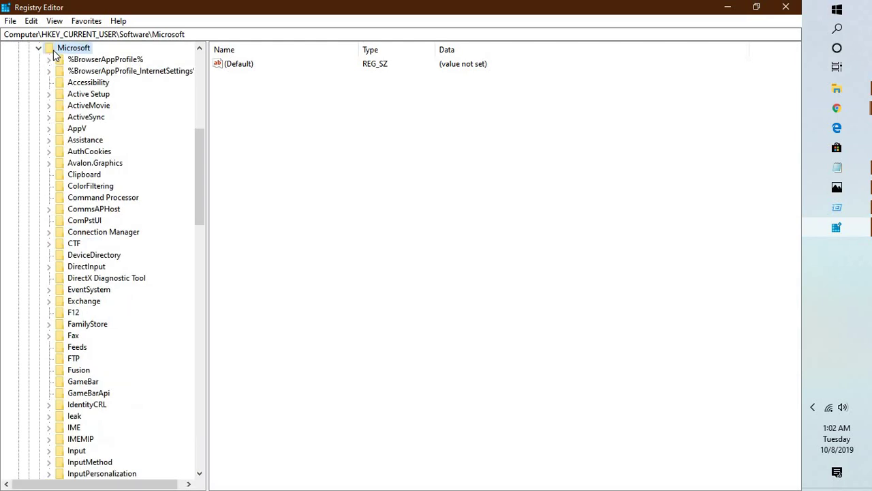
{"action": "key", "text": "Right"}
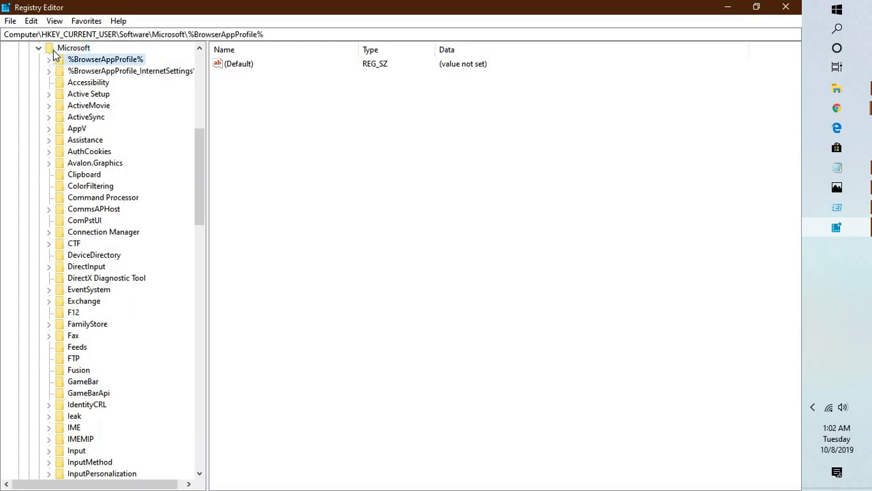
Expand the Office key and browse its 15.0 and 14.0 version subkeys.
{"action": "type", "text": "of"}
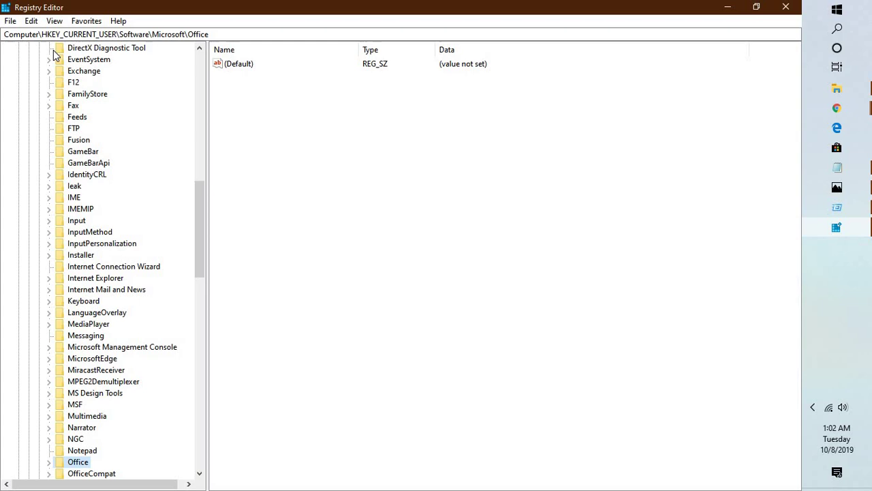
{"action": "key", "text": "Right"}
{"action": "key", "text": "Right"}
{"action": "key", "text": "Down"}
{"action": "key", "text": "Right"}
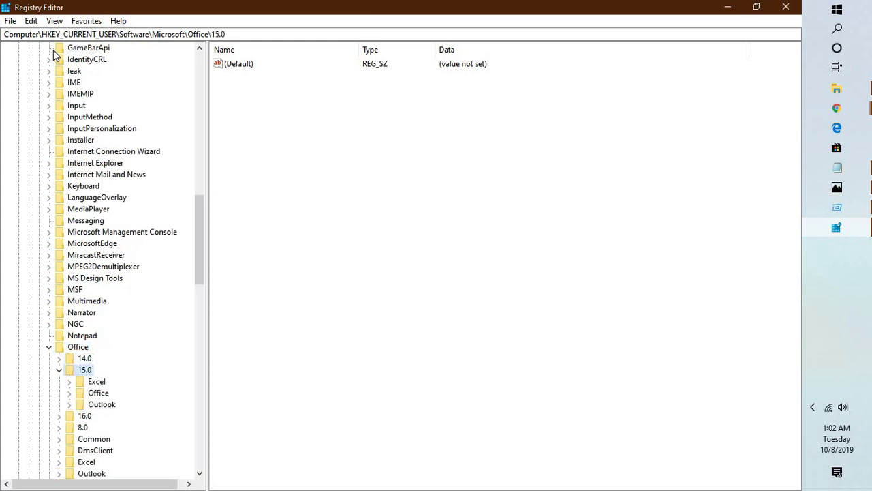
{"action": "key", "text": "Left"}
{"action": "key", "text": "Up"}
{"action": "key", "text": "Right"}
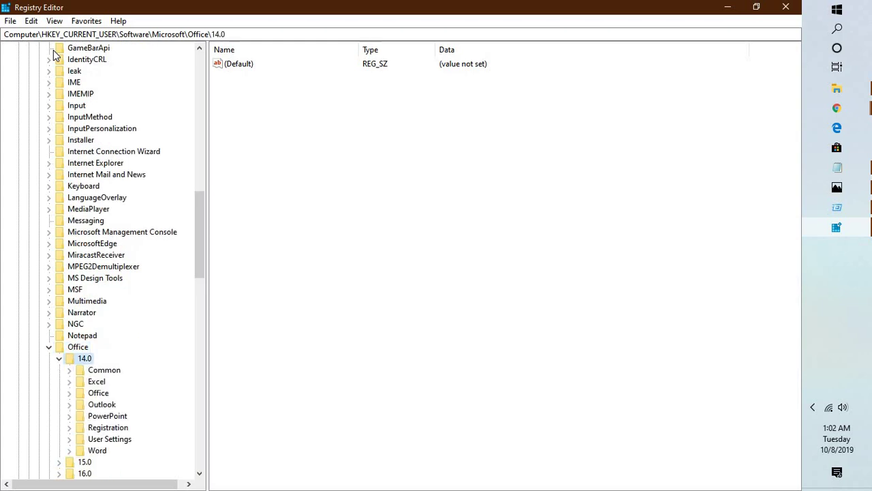
{"action": "key", "text": "Right"}
{"action": "key", "text": "Right"}
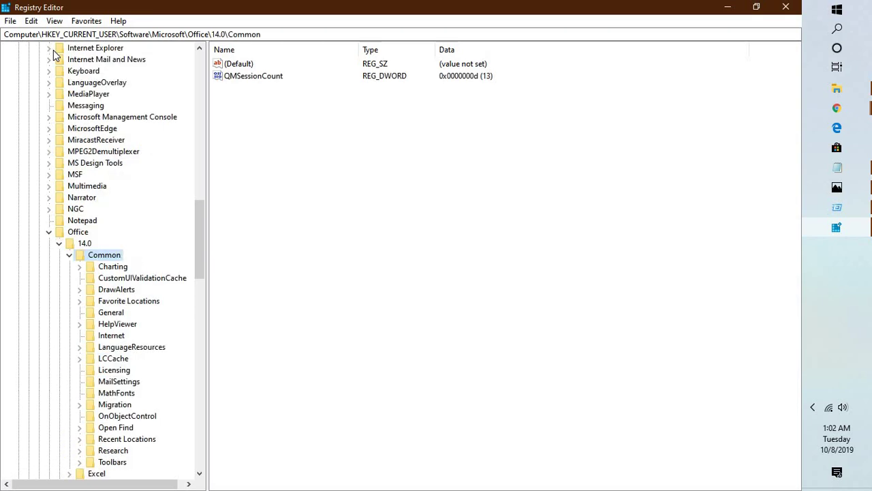
{"action": "key", "text": "Left"}
{"action": "key", "text": "Left"}
{"action": "key", "text": "Left"}
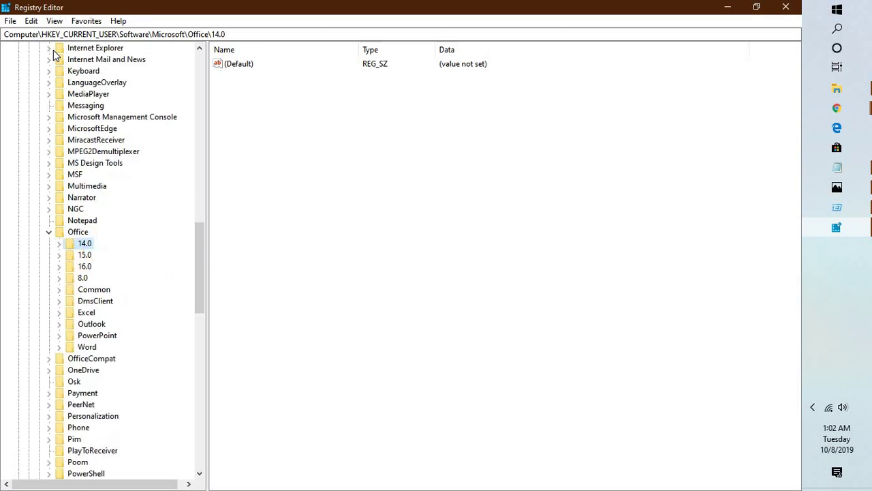
{"action": "key", "text": "Left"}
Move through the version keys to Office 16.0, expanding it to reach Common.
{"action": "key", "text": "Down"}
{"action": "key", "text": "Down"}
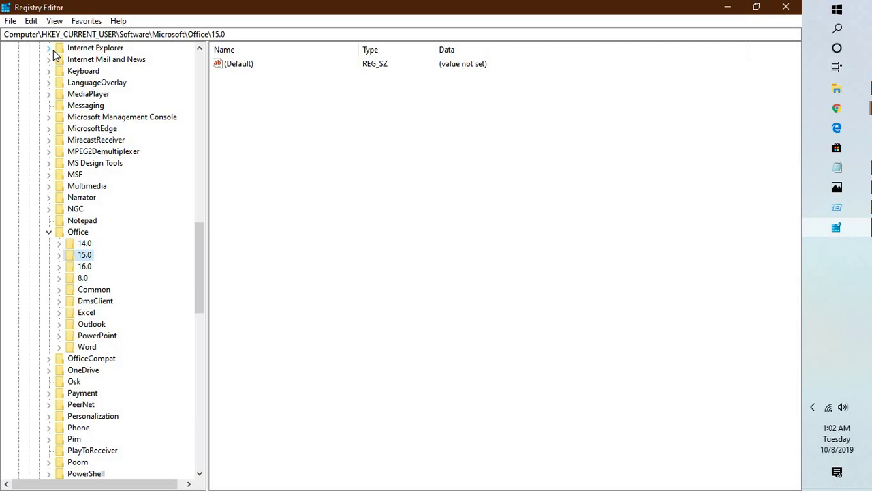
{"action": "key", "text": "Down"}
{"action": "key", "text": "Down"}
{"action": "key", "text": "Down"}
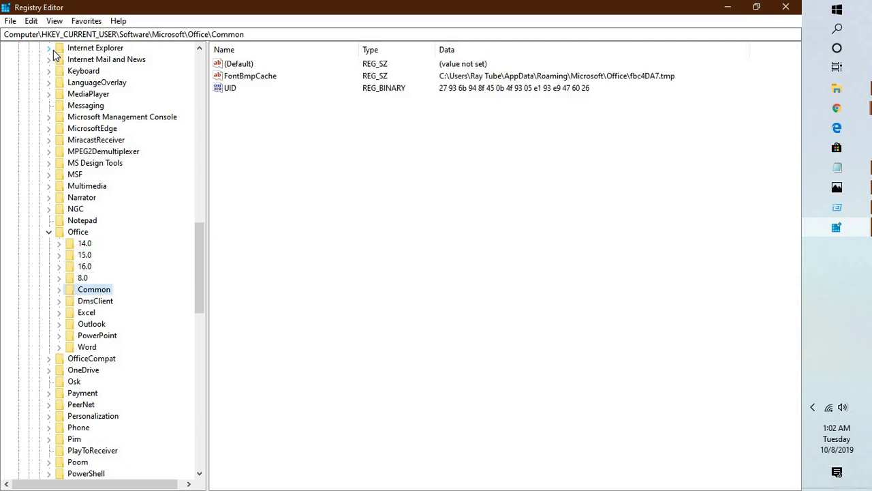
{"action": "key", "text": "Up"}
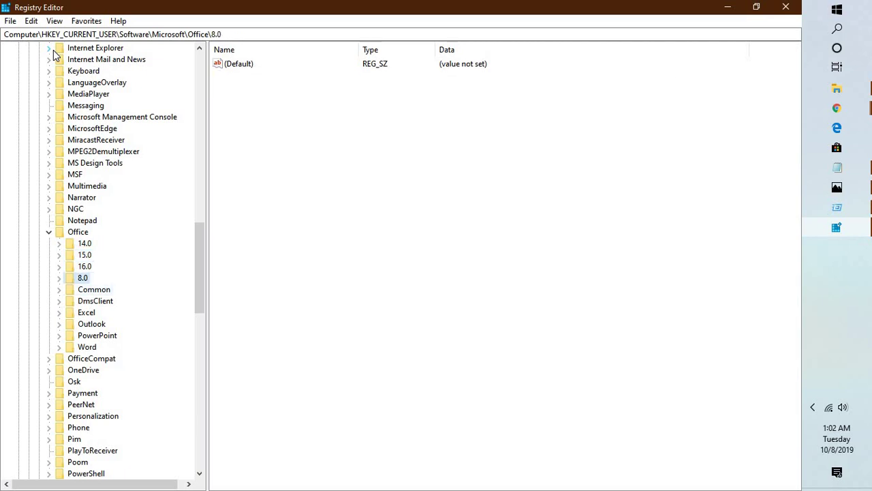
{"action": "key", "text": "Up"}
{"action": "key", "text": "Up"}
{"action": "key", "text": "Up"}
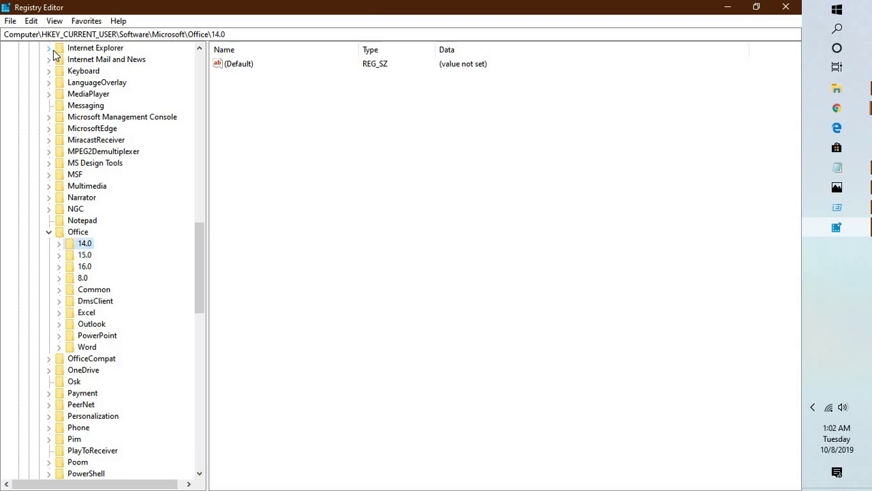
{"action": "key", "text": "Down"}
{"action": "key", "text": "Down"}
{"action": "key", "text": "Right"}
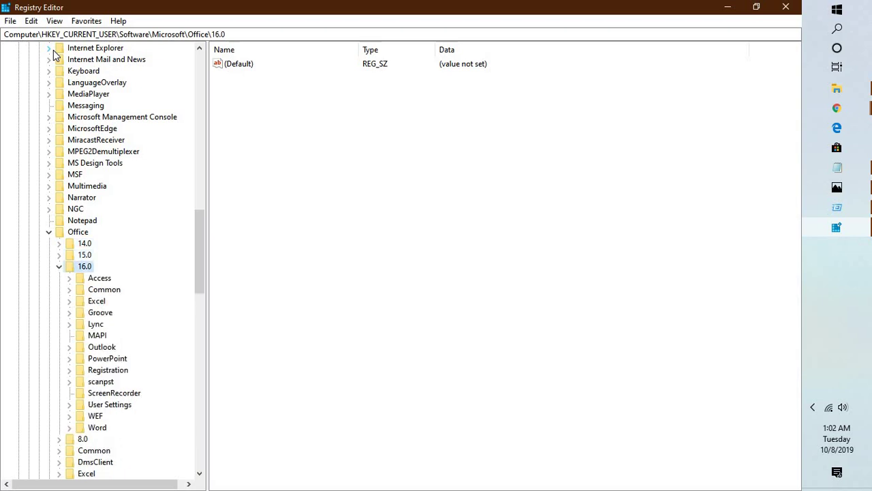
{"action": "key", "text": "Down"}
{"action": "key", "text": "Down"}
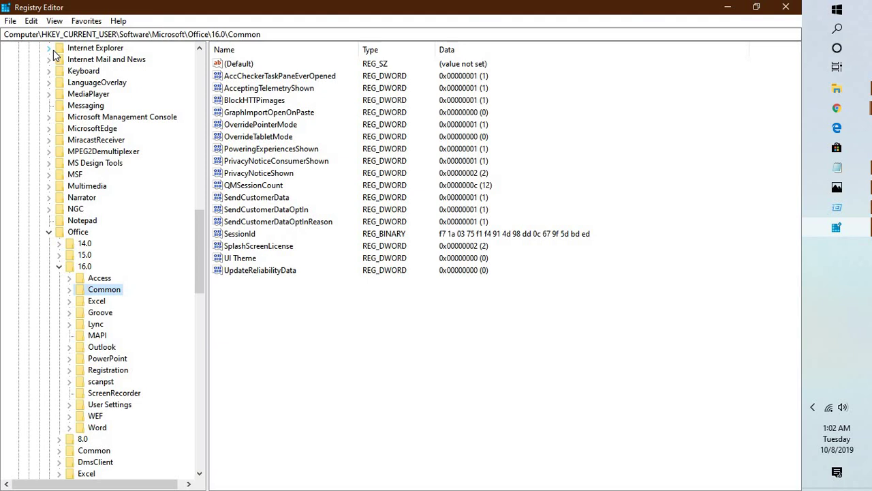
Delete the BlockHTTPimages value from Office 16.0 Common and confirm the deletion.
{"action": "left_click", "coordinate": [237, 94]}
{"action": "left_click", "coordinate": [238, 101]}
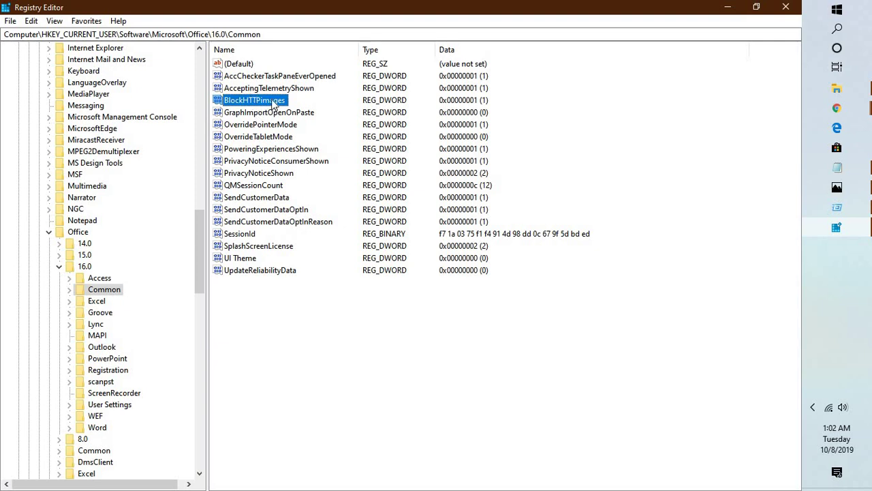
{"action": "right_click", "coordinate": [271, 100]}
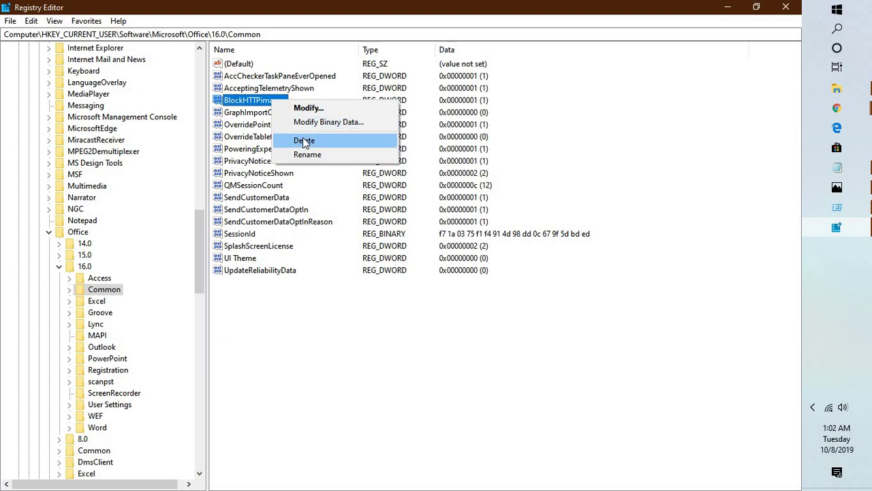
{"action": "left_click", "coordinate": [304, 141]}
{"action": "left_click", "coordinate": [498, 253]}
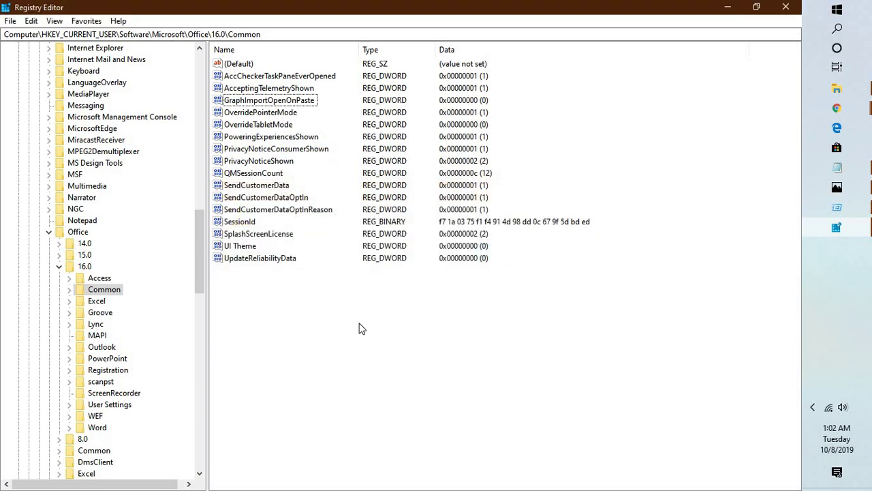
{"action": "right_click", "coordinate": [361, 329]}
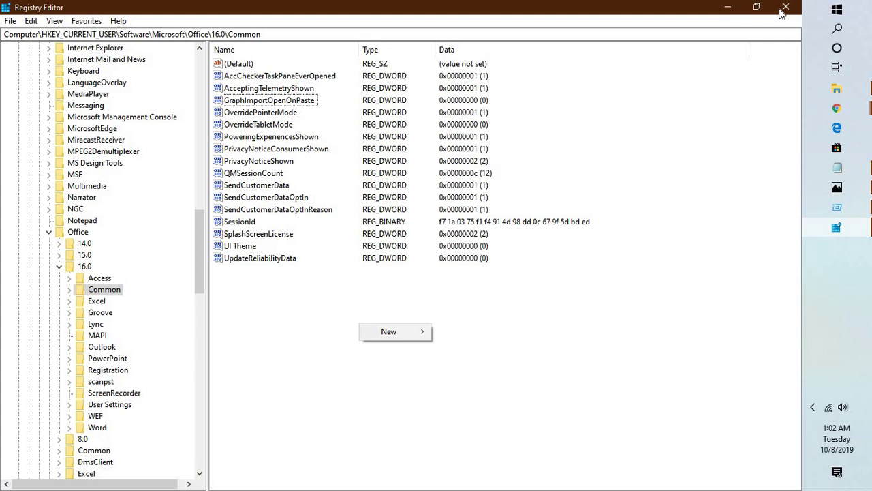
Glance at the Notepad cache-path notes, then return to Outlook Error.png in Photos.
{"action": "left_click", "coordinate": [837, 169]}
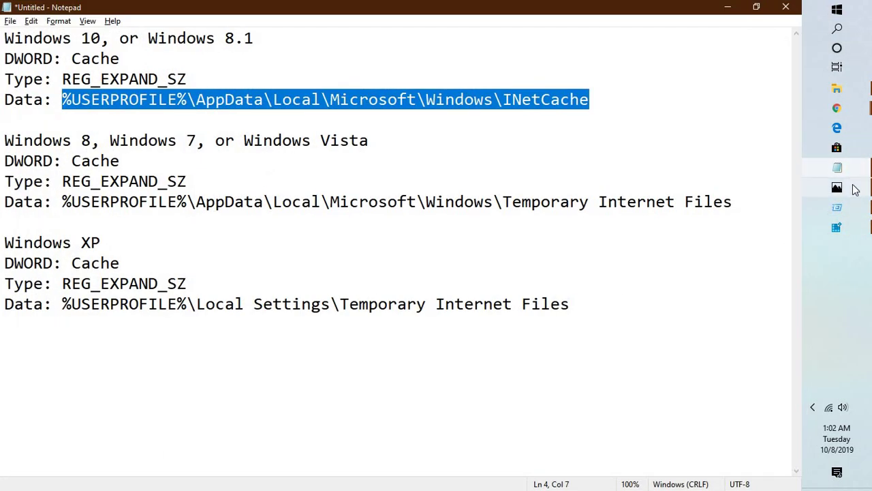
{"action": "left_click", "coordinate": [855, 190]}
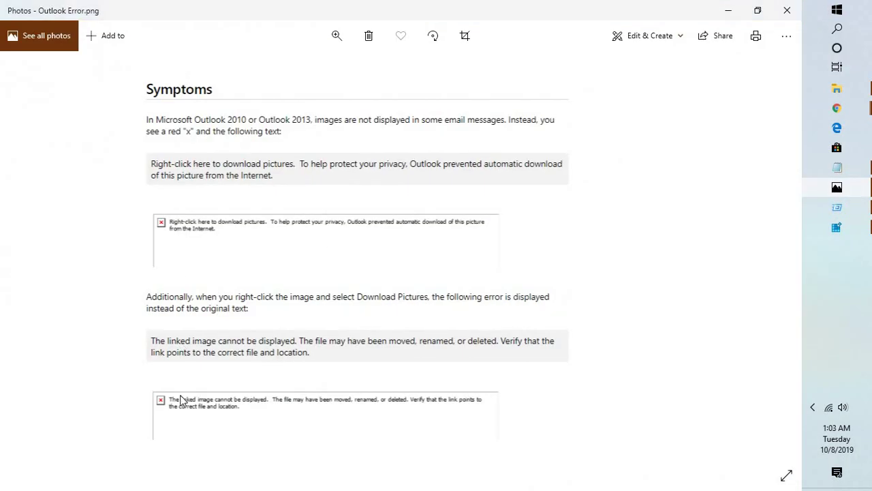